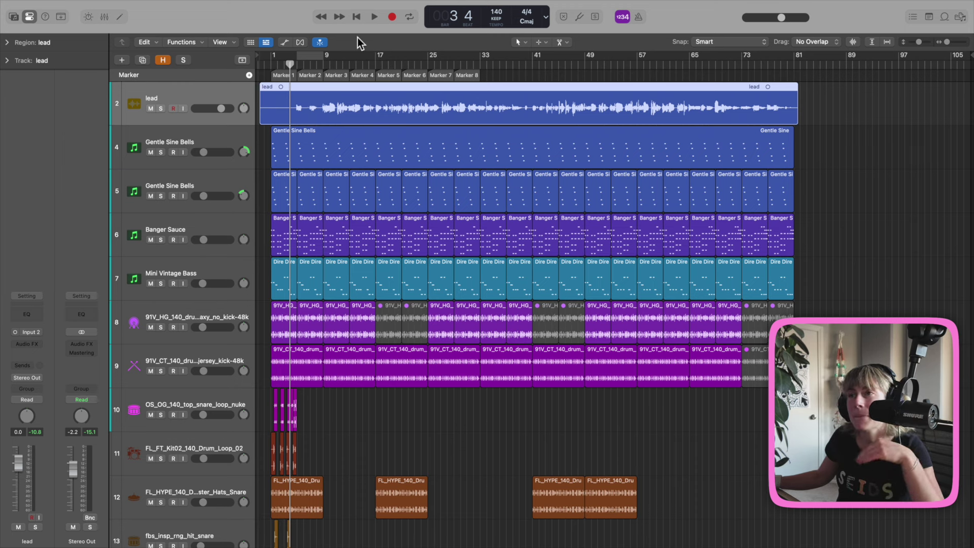
Play the arrangement and stretch all track lanes much taller to show the lead vocal waveform
{"action": "left_click", "coordinate": [375, 16]}
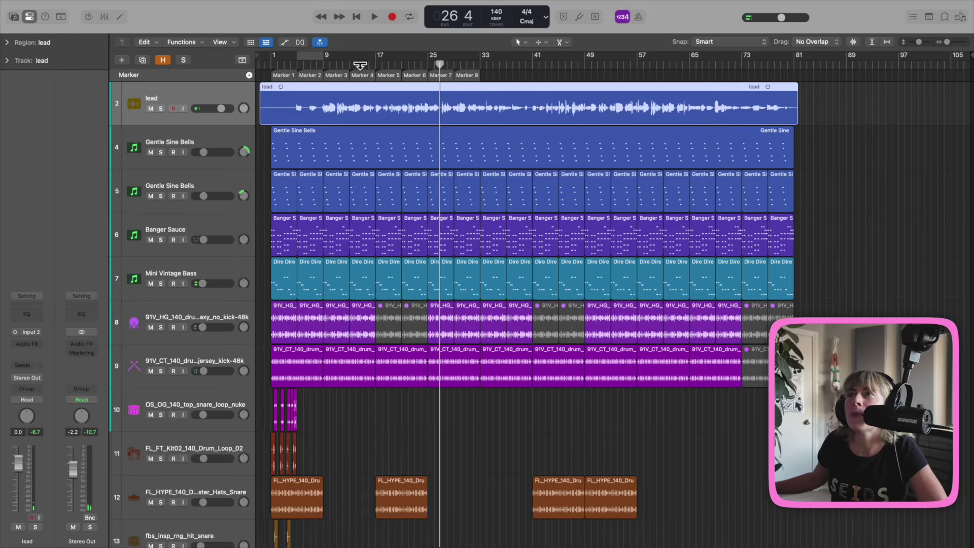
{"action": "left_click_drag", "start_coordinate": [920, 45], "coordinate": [949, 43]}
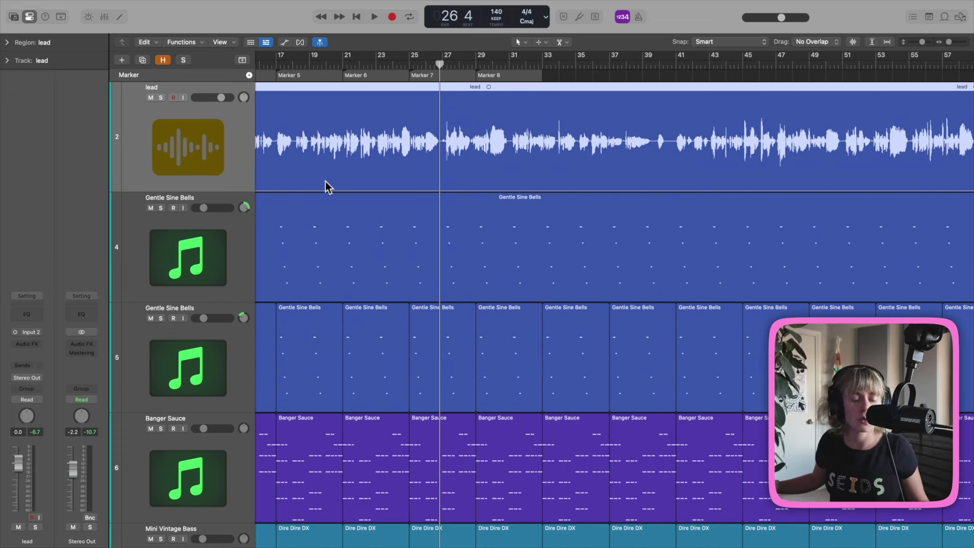
{"action": "scroll", "coordinate": [324, 181], "scroll_direction": "left", "scroll_amount": 10}
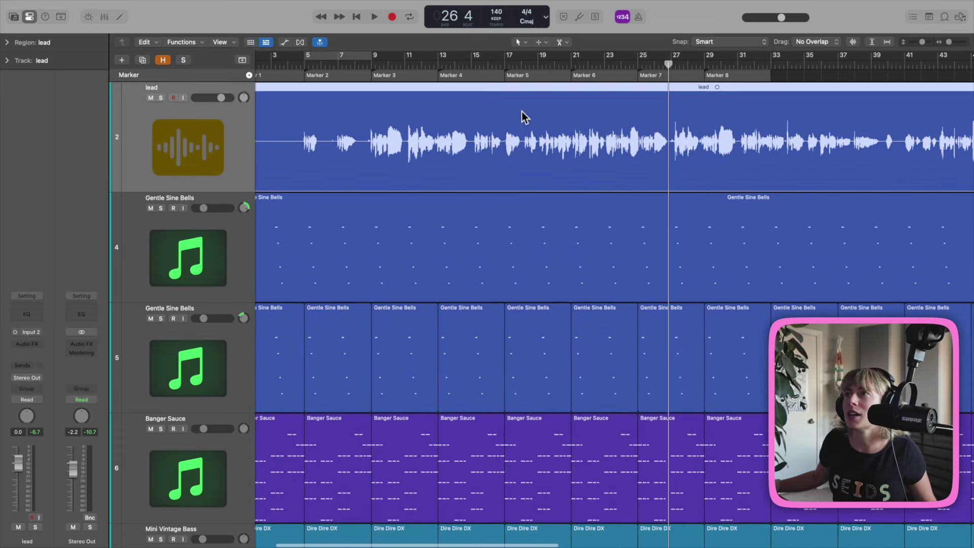
{"action": "left_click", "coordinate": [470, 61]}
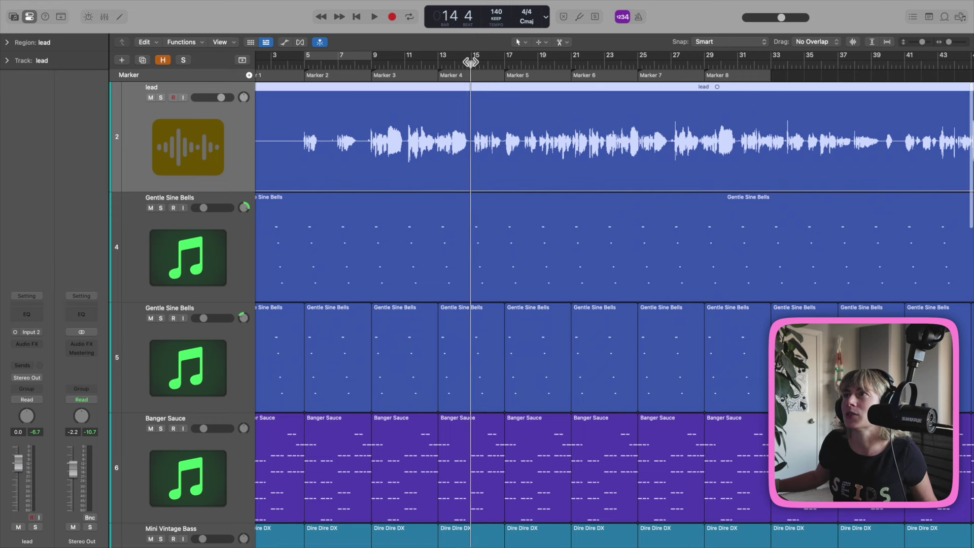
{"action": "left_click", "coordinate": [471, 144]}
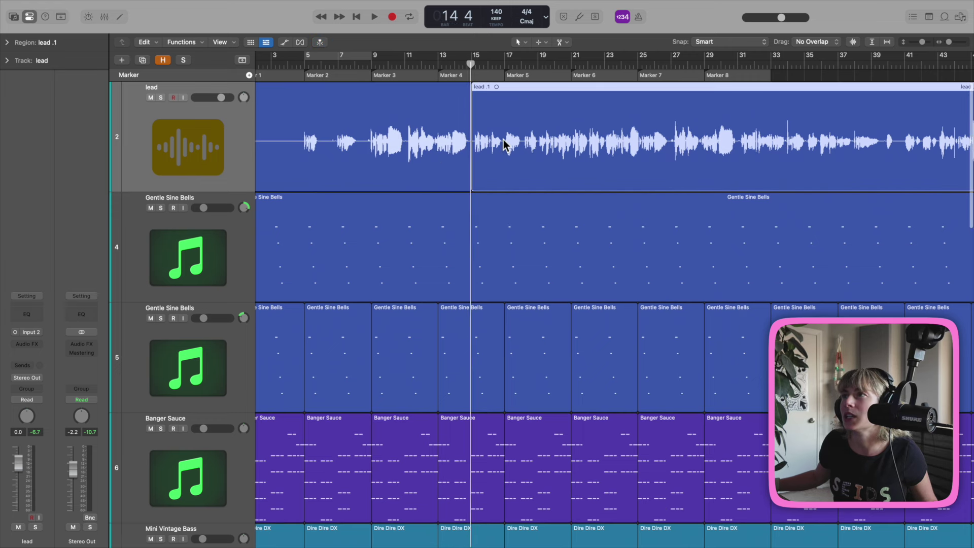
{"action": "key", "text": "super+z"}
{"action": "key", "text": "space"}
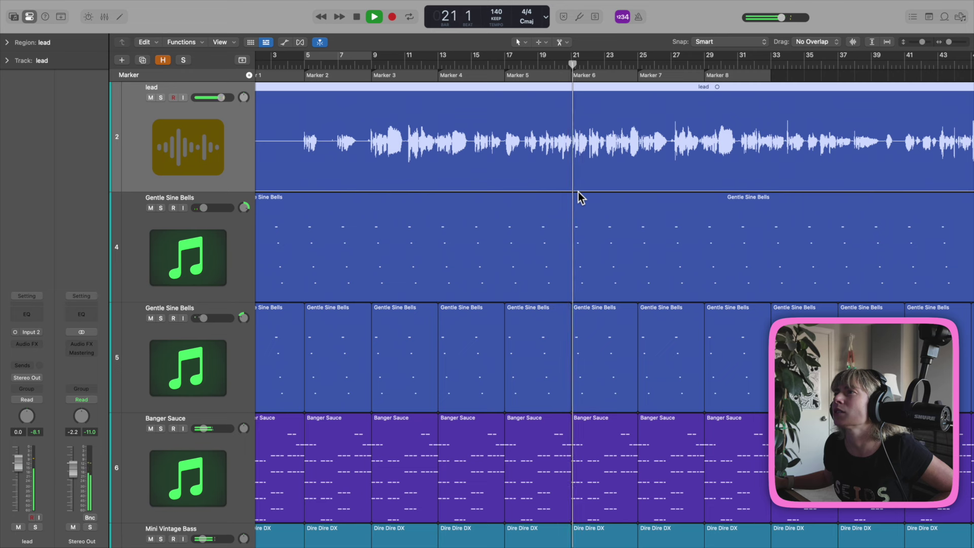
With the Scissors Tool, cut the lead vocal region at bar 21 and near bar 19.8
{"action": "key", "text": "space"}
{"action": "key", "text": "super+Right"}
{"action": "left_click", "coordinate": [560, 41]}
{"action": "left_click", "coordinate": [577, 97]}
{"action": "left_click", "coordinate": [434, 77]}
{"action": "key", "text": "space"}
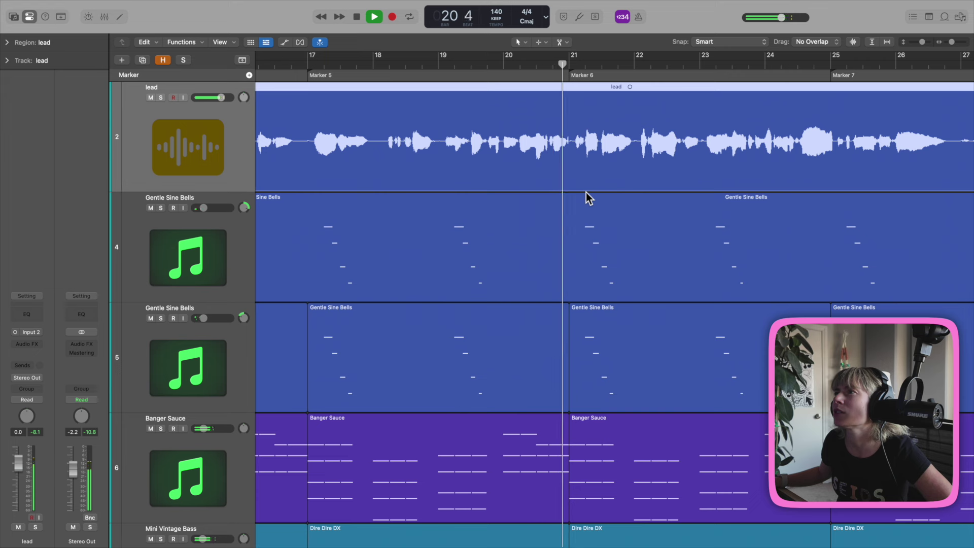
{"action": "key", "text": "space"}
{"action": "left_click", "coordinate": [570, 146]}
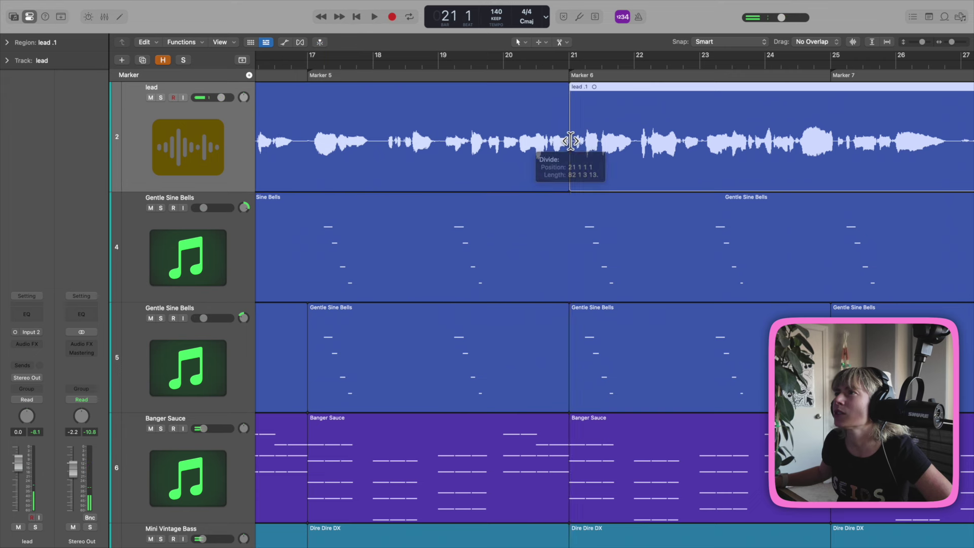
{"action": "left_click", "coordinate": [439, 140]}
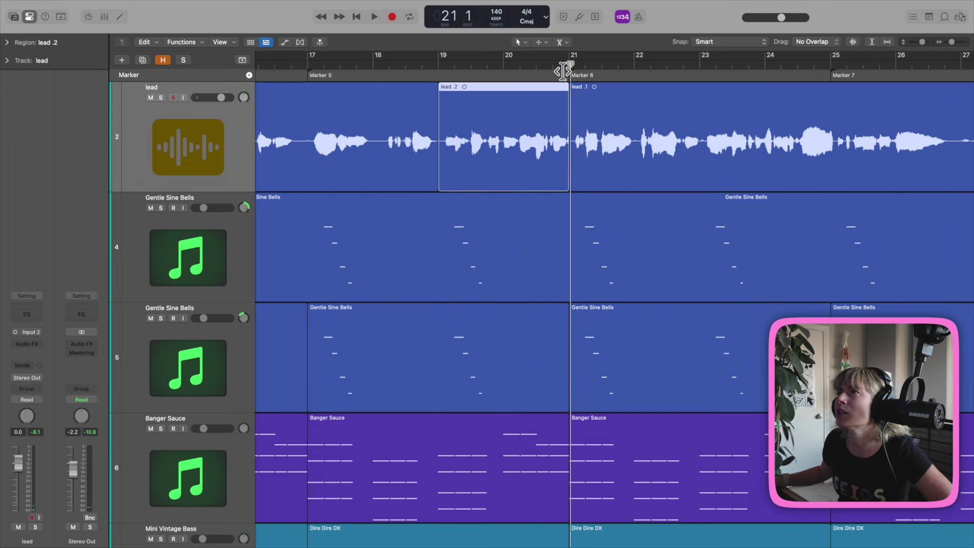
With the Gain Tool, raise lead .2 by about 3.4 dB and audition it from bar 18.8
{"action": "key", "text": "t"}
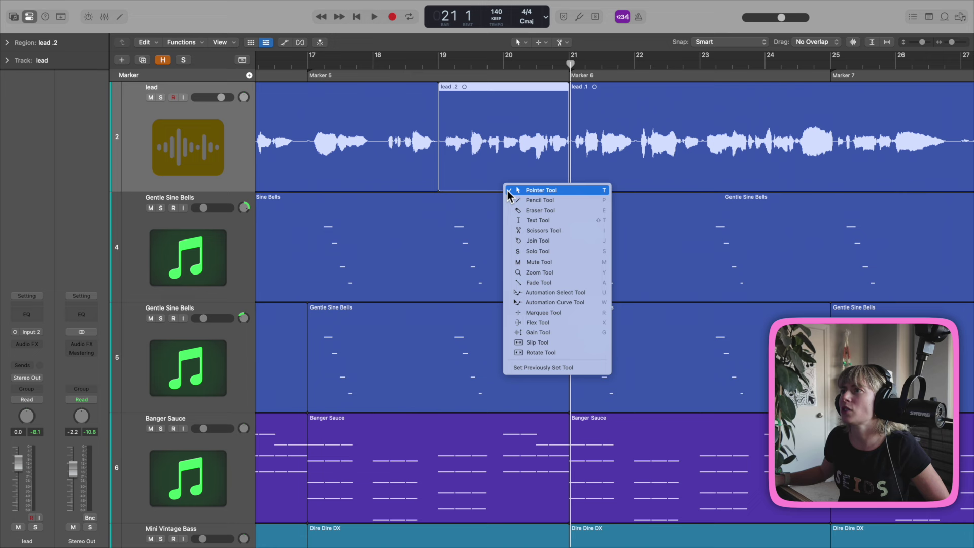
{"action": "key", "text": "g"}
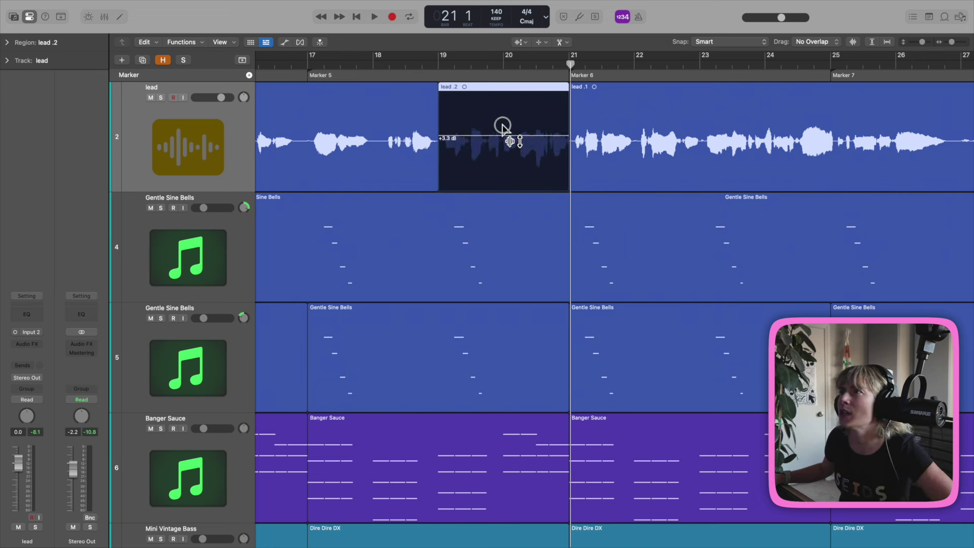
{"action": "left_click_drag", "start_coordinate": [502, 125], "coordinate": [502, 128]}
{"action": "left_click", "coordinate": [430, 66]}
{"action": "key", "text": "space"}
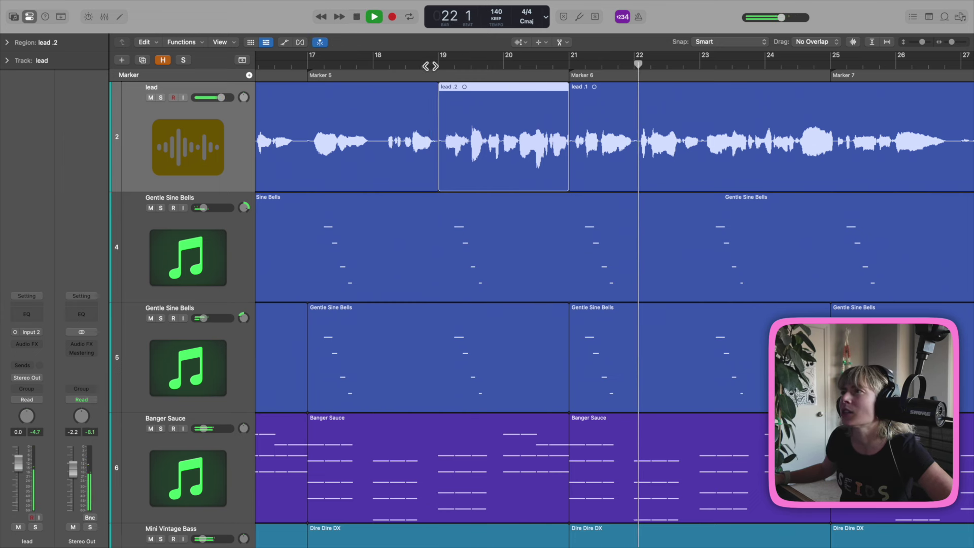
{"action": "key", "text": "space"}
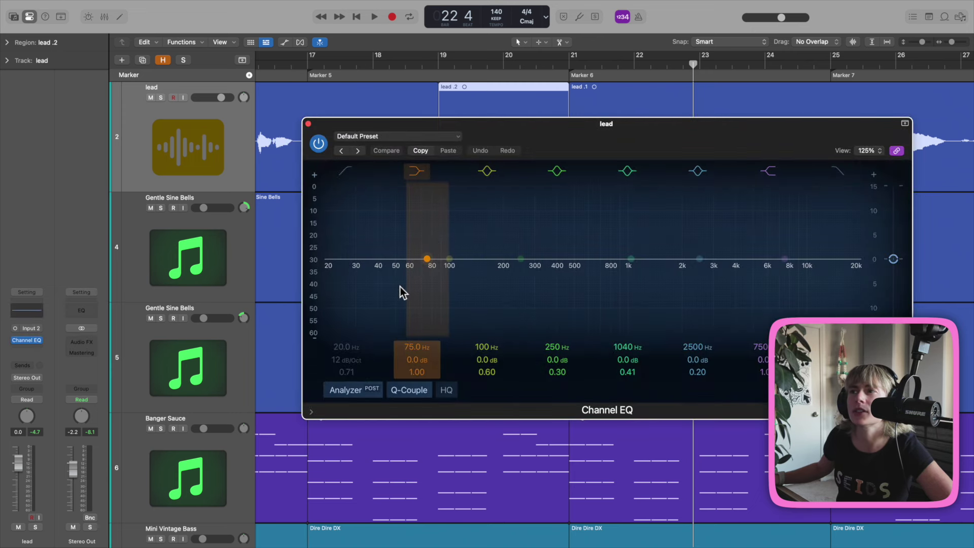
Enable a 113 Hz low cut and dip the 250 Hz band 1 dB with Q 0.51
{"action": "left_click", "coordinate": [341, 173]}
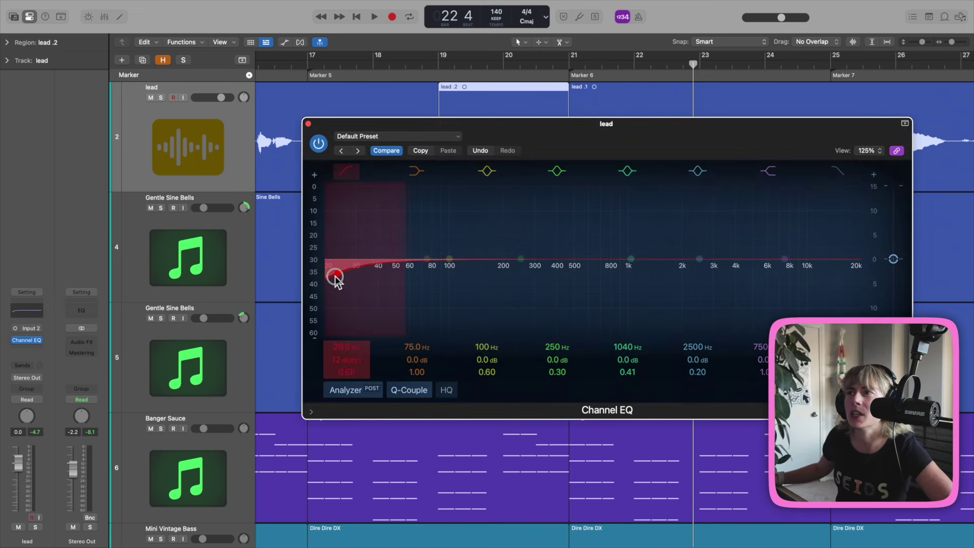
{"action": "left_click_drag", "start_coordinate": [336, 278], "coordinate": [443, 270]}
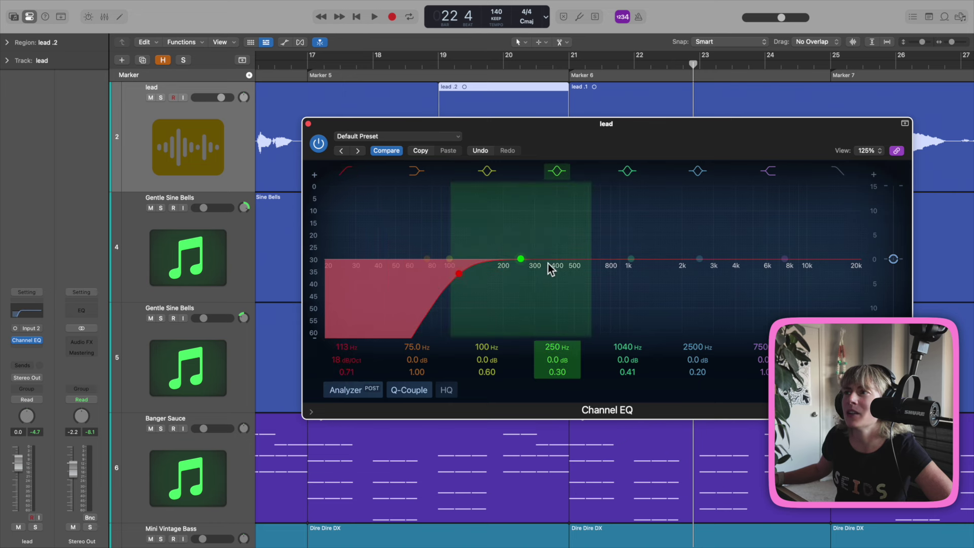
{"action": "left_click_drag", "start_coordinate": [522, 260], "coordinate": [524, 266]}
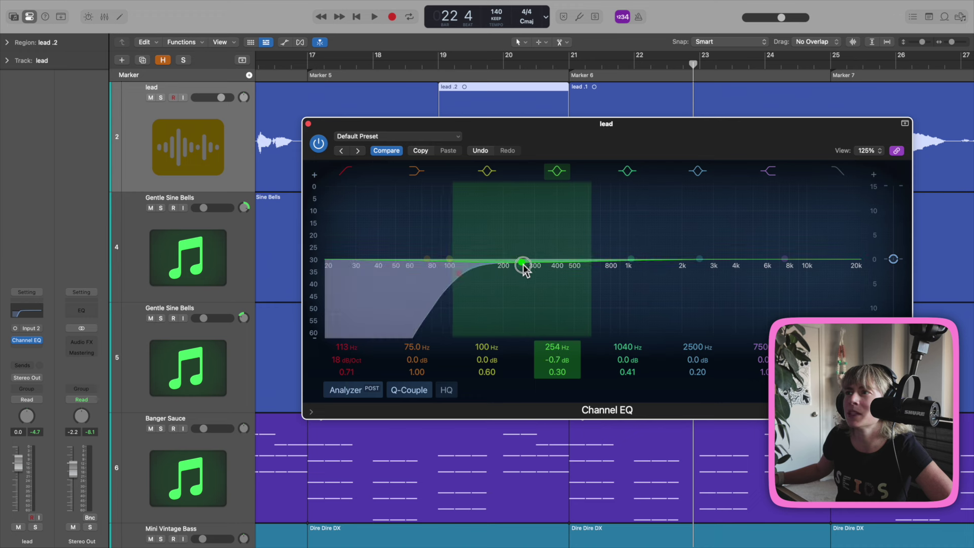
{"action": "left_click_drag", "start_coordinate": [589, 276], "coordinate": [548, 256]}
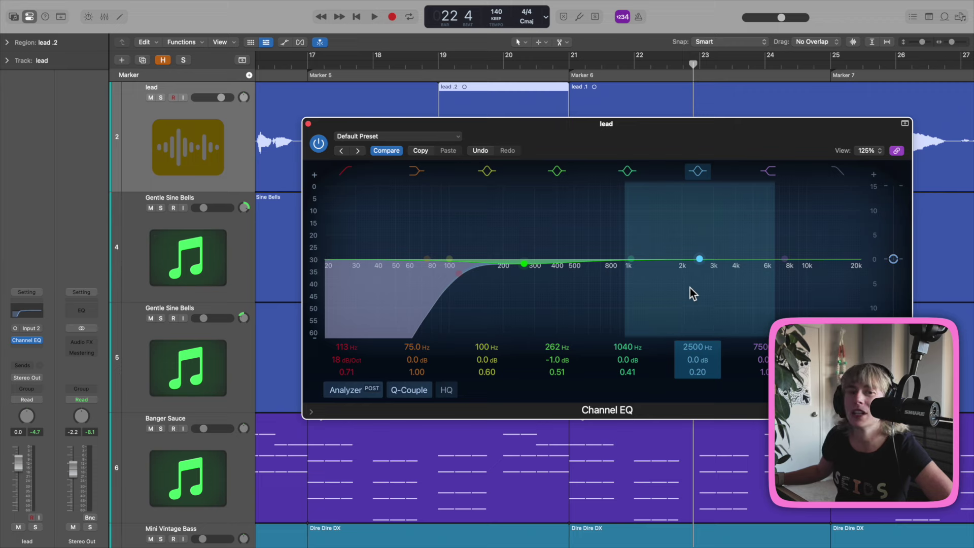
{"action": "left_click", "coordinate": [308, 123]}
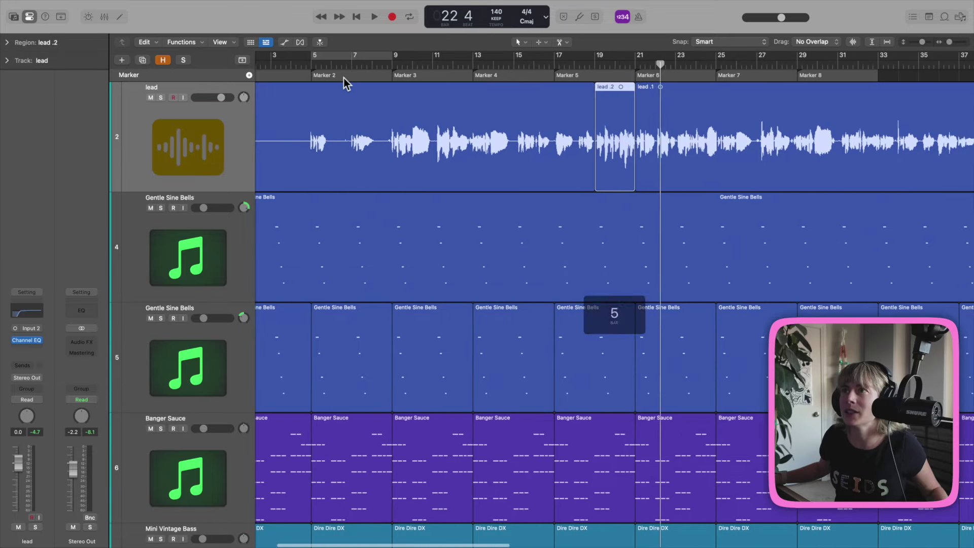
Play the lead vocal from around bar 4 and stop
{"action": "scroll", "coordinate": [343, 77], "scroll_direction": "left", "scroll_amount": 2}
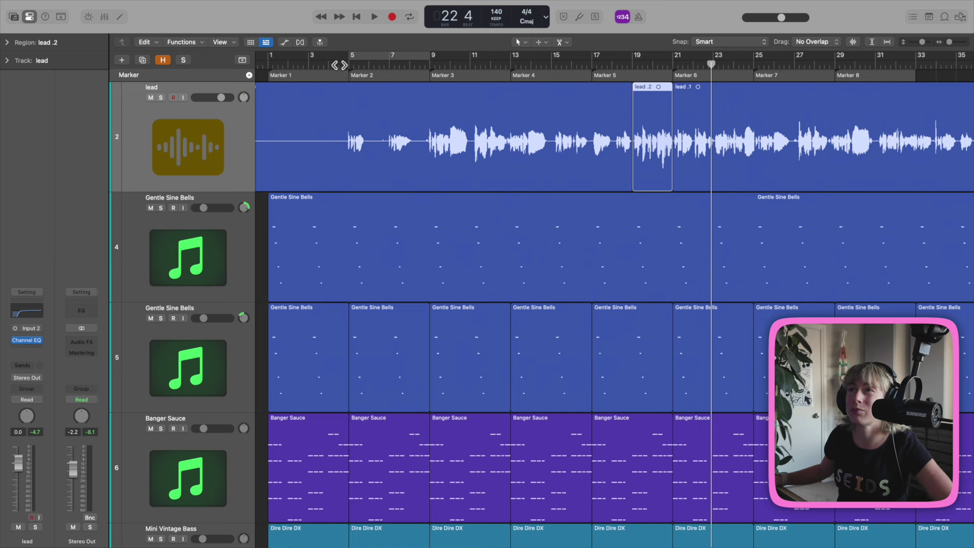
{"action": "left_click", "coordinate": [338, 64]}
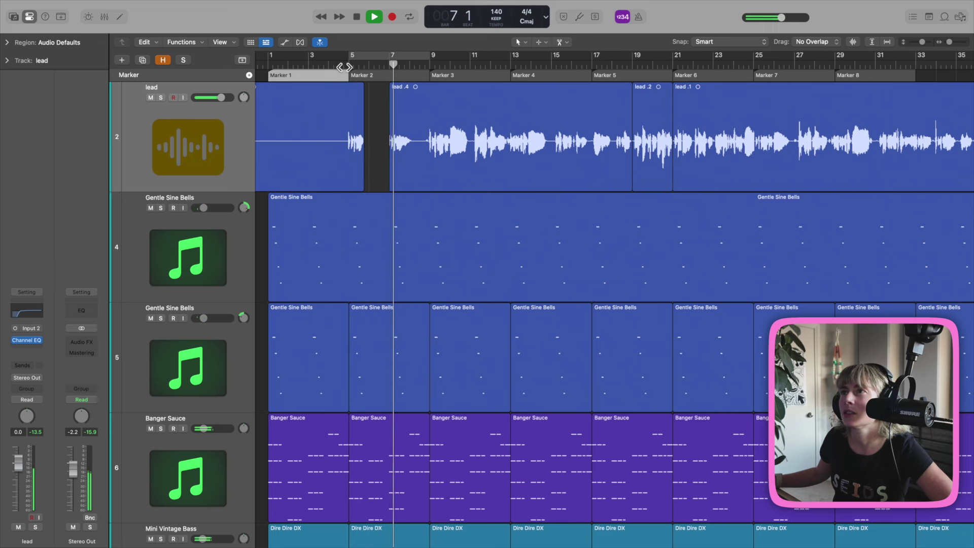
{"action": "key", "text": "space"}
Trim lead .4's start, add a short fade-in, and audition from bar 4.3 to bar 10
{"action": "left_click_drag", "start_coordinate": [389, 175], "coordinate": [385, 177]}
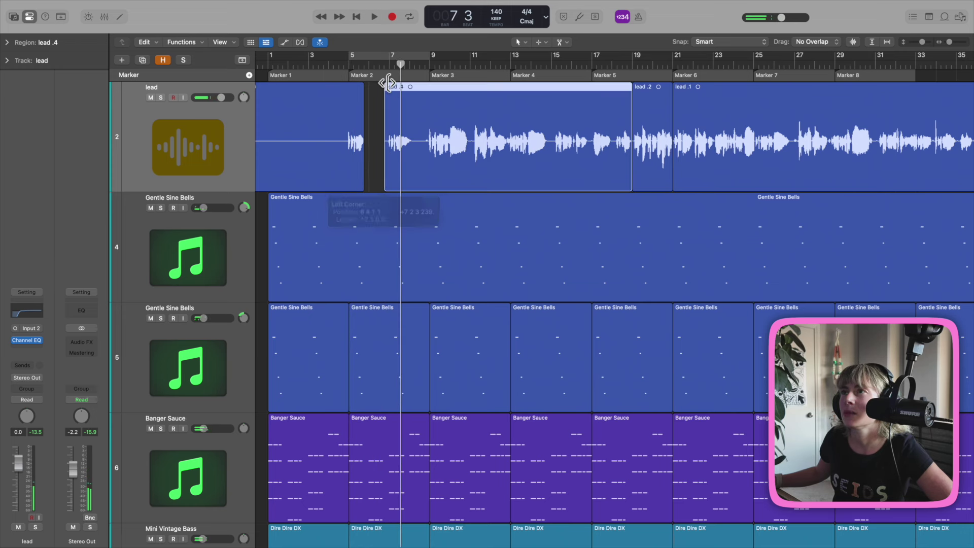
{"action": "scroll", "coordinate": [388, 84], "scroll_direction": "up", "scroll_amount": 1}
{"action": "left_click_drag", "start_coordinate": [385, 85], "coordinate": [396, 86]}
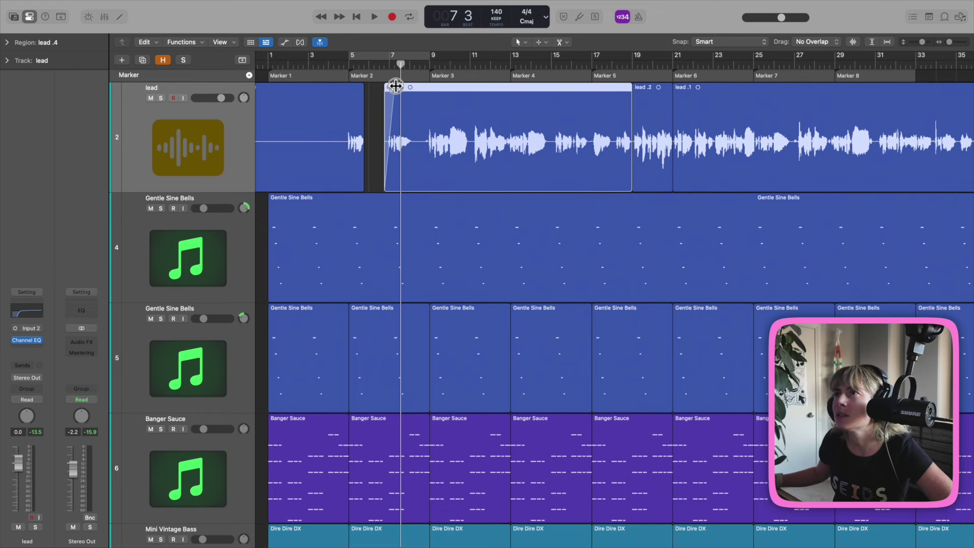
{"action": "left_click", "coordinate": [339, 67]}
{"action": "key", "text": "space"}
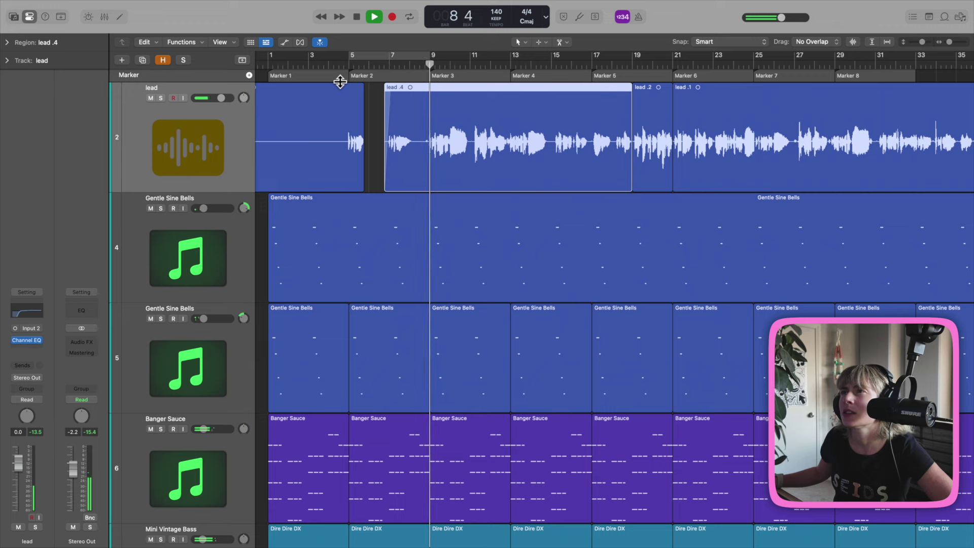
{"action": "key", "text": "space"}
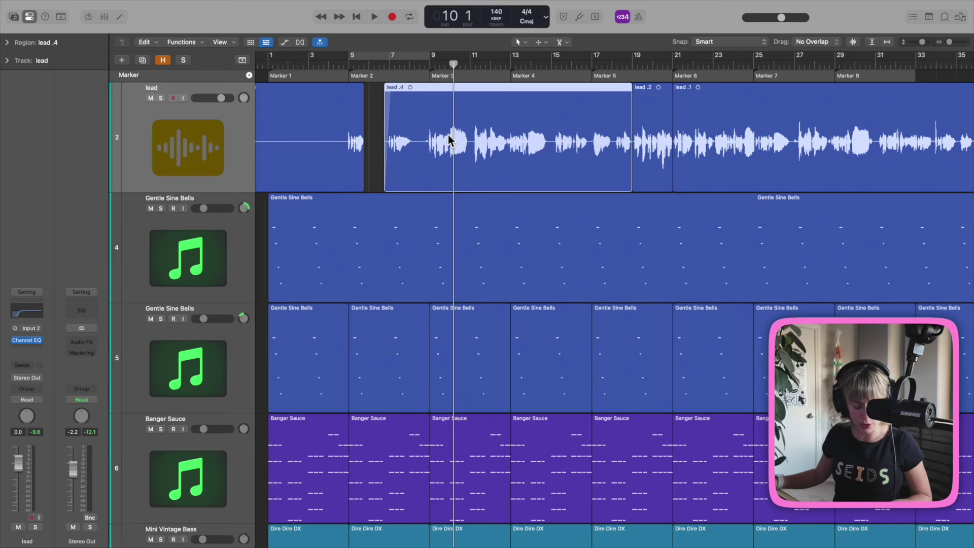
Open Remove Silence with Ctrl+X and step the threshold to -30 dB
{"action": "key", "text": "ctrl+x"}
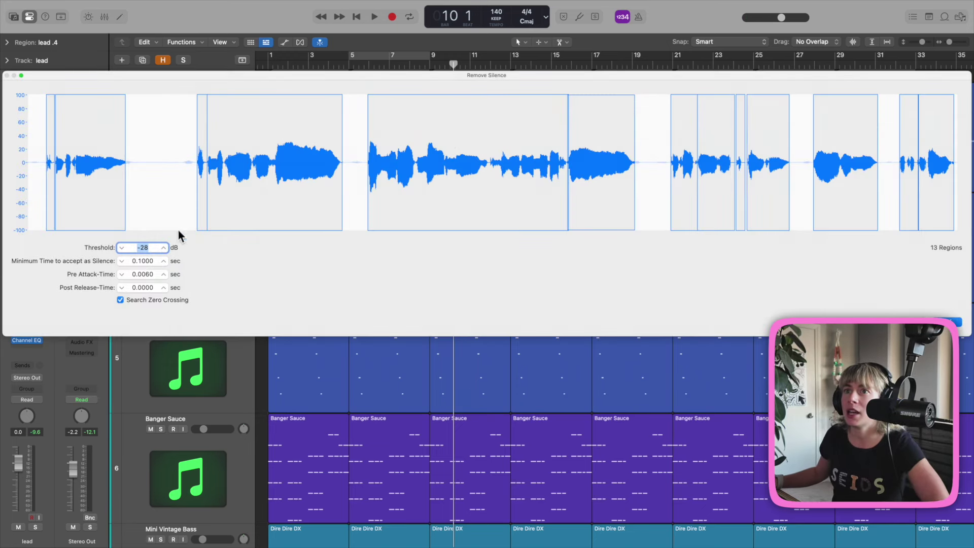
{"action": "left_click", "coordinate": [163, 248]}
{"action": "left_click", "coordinate": [163, 249]}
{"action": "left_click", "coordinate": [162, 248]}
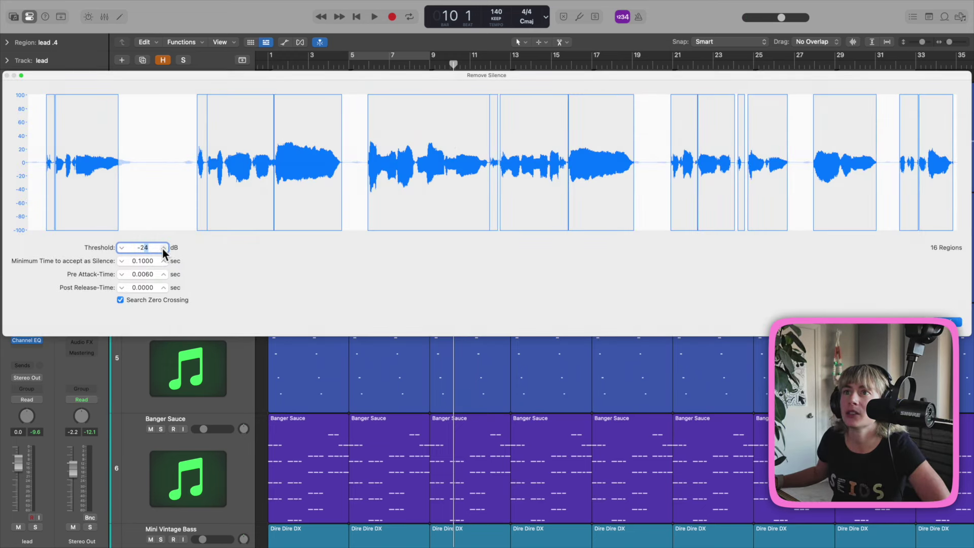
{"action": "left_click", "coordinate": [122, 249]}
{"action": "left_click", "coordinate": [121, 248]}
{"action": "left_click", "coordinate": [121, 249]}
{"action": "left_click", "coordinate": [121, 248]}
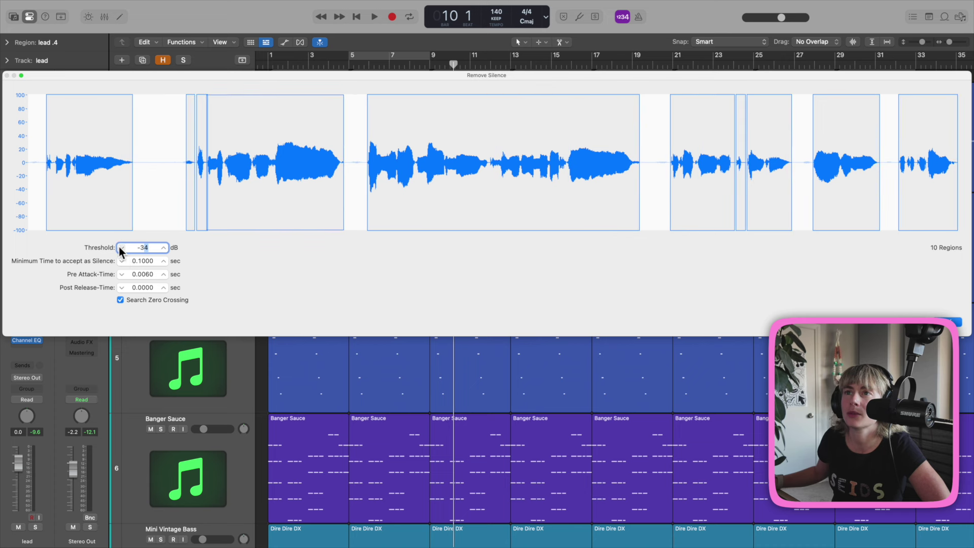
{"action": "left_click", "coordinate": [122, 248]}
{"action": "left_click", "coordinate": [122, 249]}
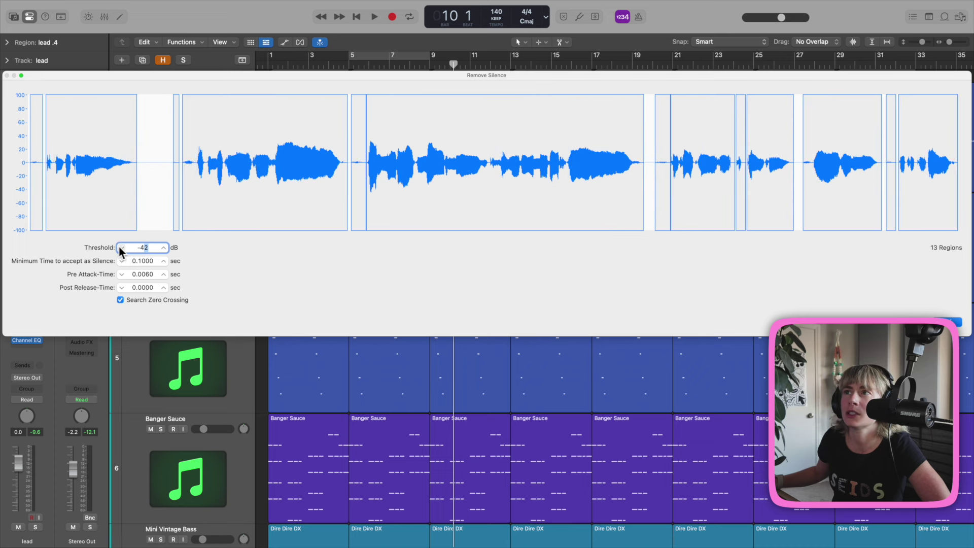
{"action": "left_click", "coordinate": [163, 248]}
{"action": "left_click", "coordinate": [164, 248]}
{"action": "left_click", "coordinate": [163, 248]}
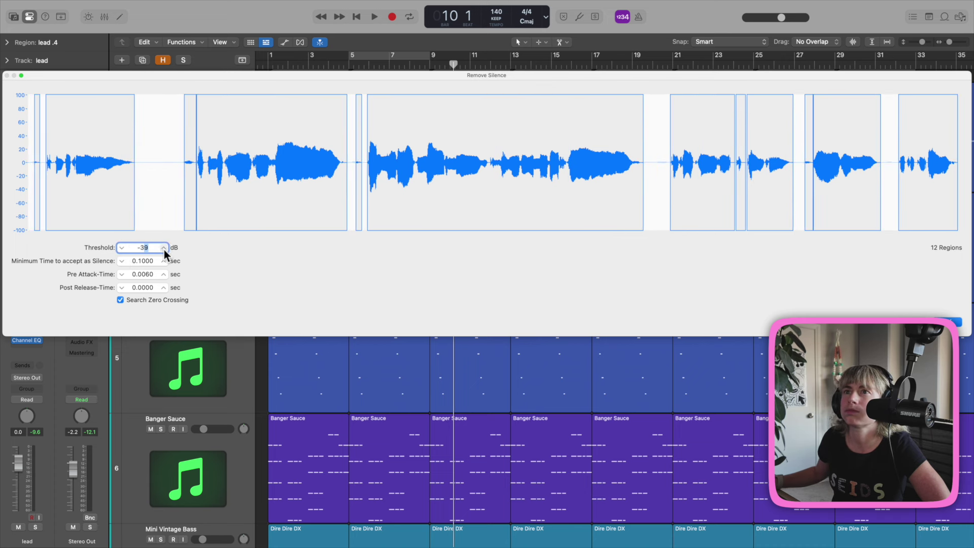
{"action": "left_click", "coordinate": [164, 248]}
{"action": "left_click", "coordinate": [163, 248]}
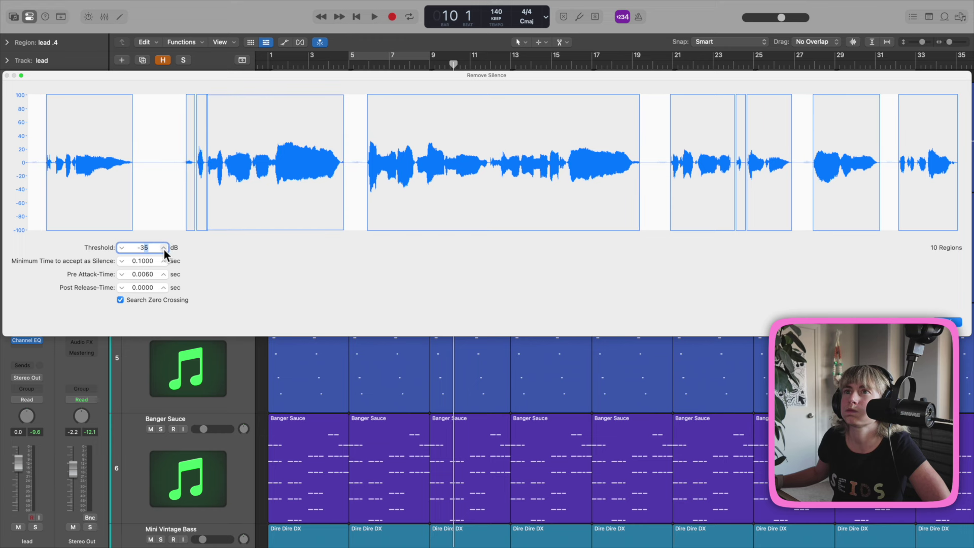
{"action": "left_click", "coordinate": [163, 248]}
{"action": "left_click", "coordinate": [164, 248]}
{"action": "left_click", "coordinate": [163, 248]}
{"action": "left_click", "coordinate": [163, 248]}
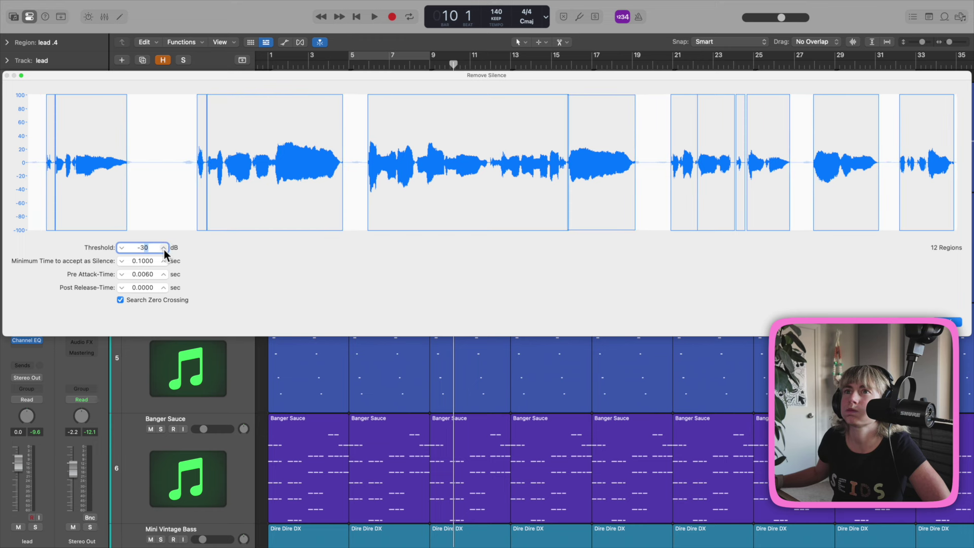
Apply the silence removal, then split off and delete the short sliver at lead .5's start
{"action": "left_click", "coordinate": [949, 322]}
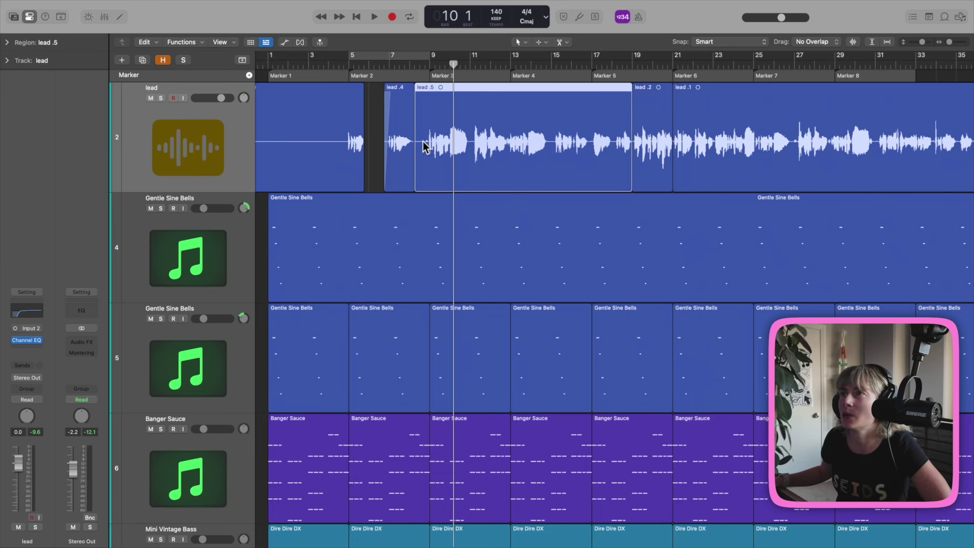
{"action": "left_click", "coordinate": [424, 147], "text": "super"}
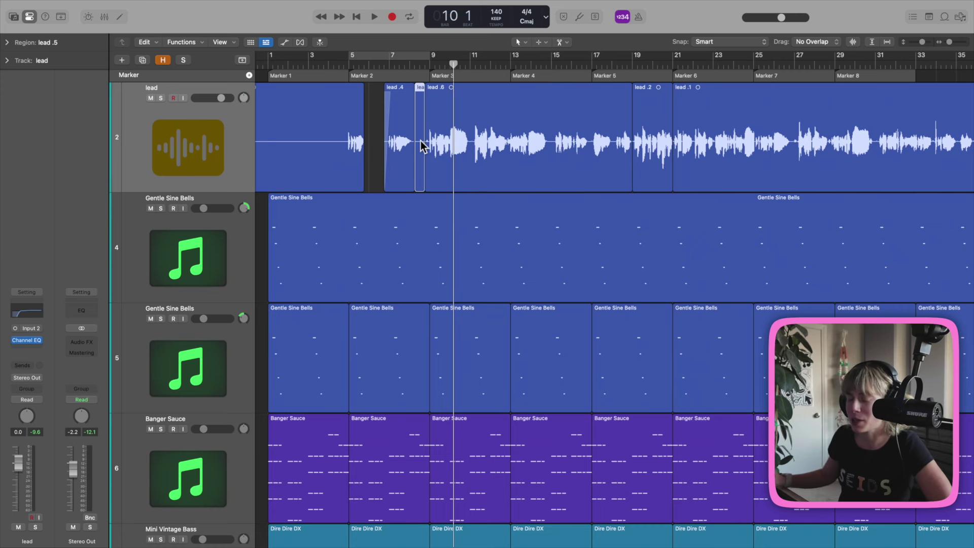
{"action": "key", "text": "Delete"}
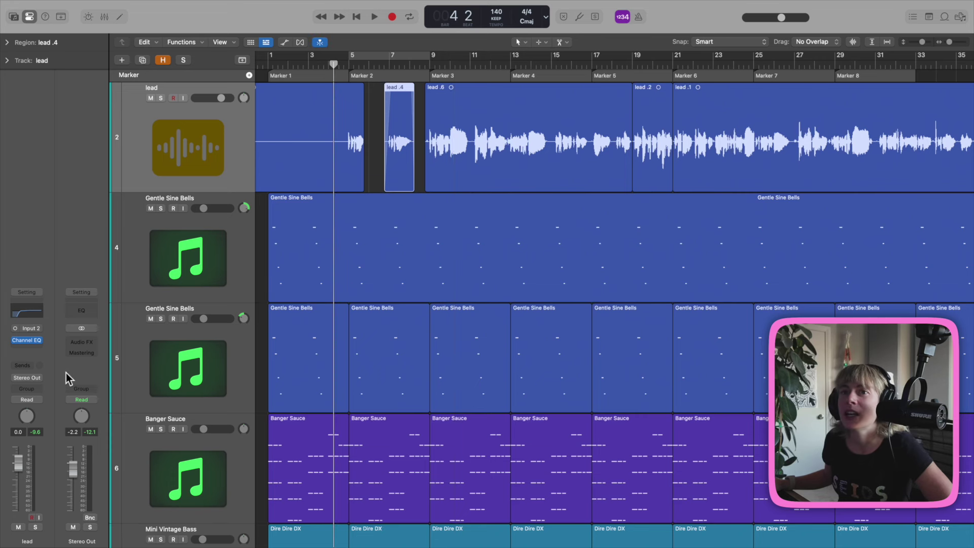
Insert Native Instruments Supercharger below Channel EQ and turn up its main amount knob
{"action": "left_click", "coordinate": [37, 346]}
{"action": "left_click", "coordinate": [44, 272]}
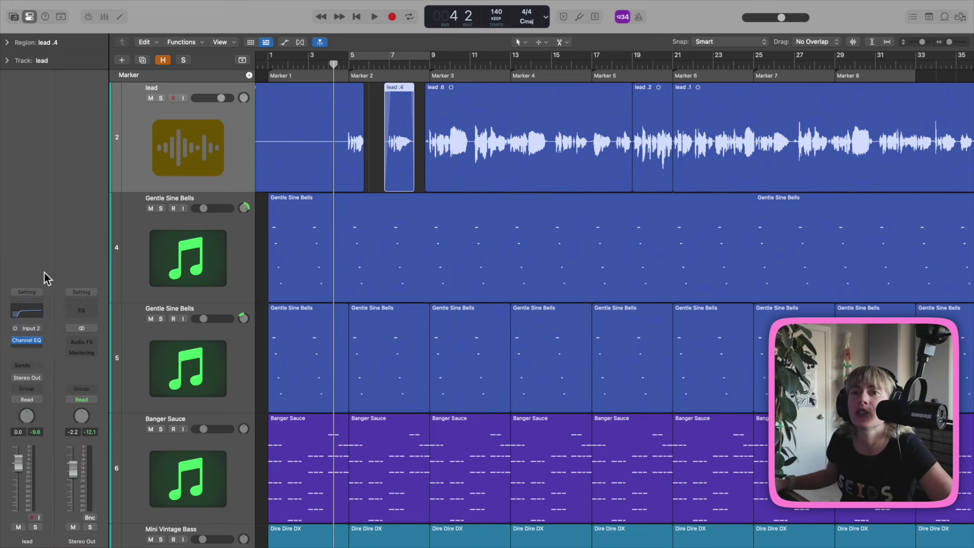
{"action": "left_click", "coordinate": [40, 347]}
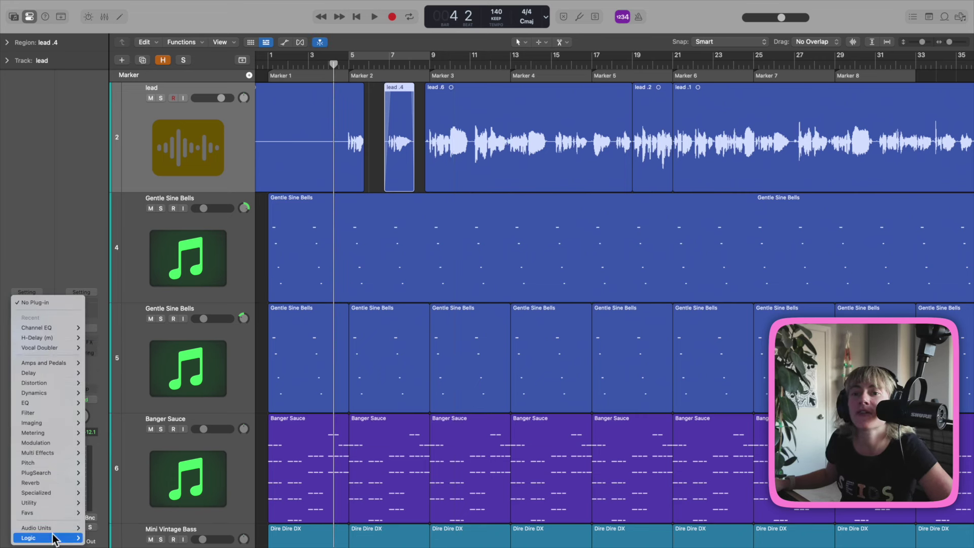
{"action": "mouse_move", "coordinate": [53, 528]}
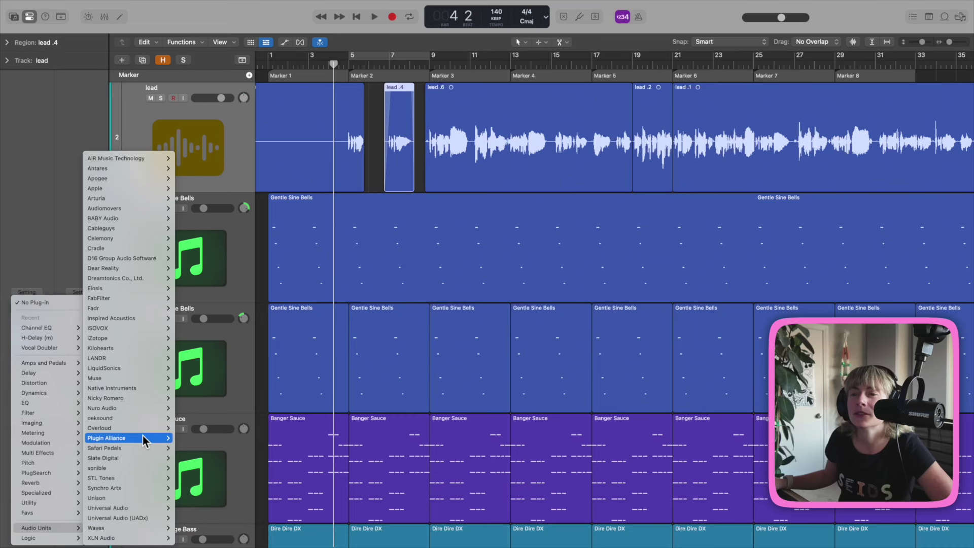
{"action": "mouse_move", "coordinate": [143, 437]}
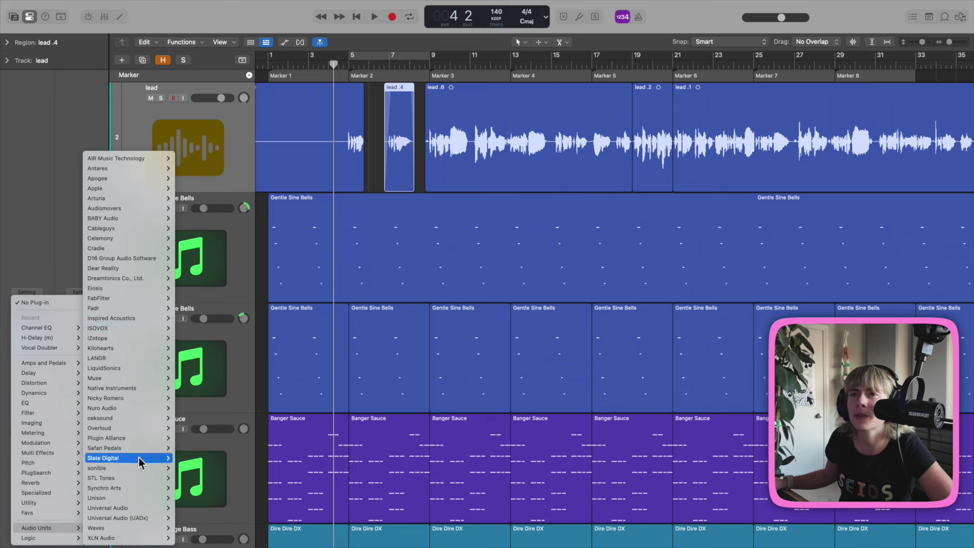
{"action": "mouse_move", "coordinate": [120, 482]}
{"action": "mouse_move", "coordinate": [112, 388]}
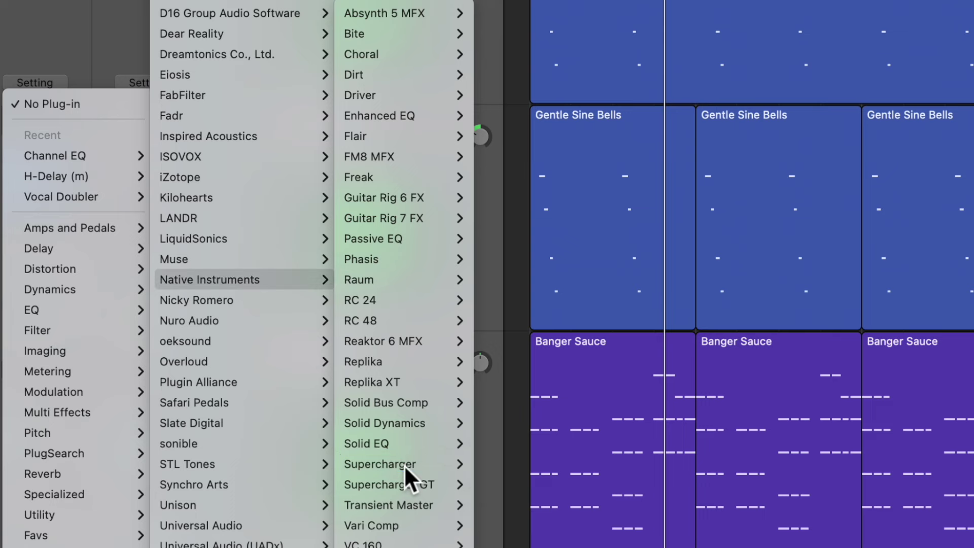
{"action": "left_click", "coordinate": [208, 483]}
{"action": "left_click_drag", "start_coordinate": [446, 239], "coordinate": [442, 224]}
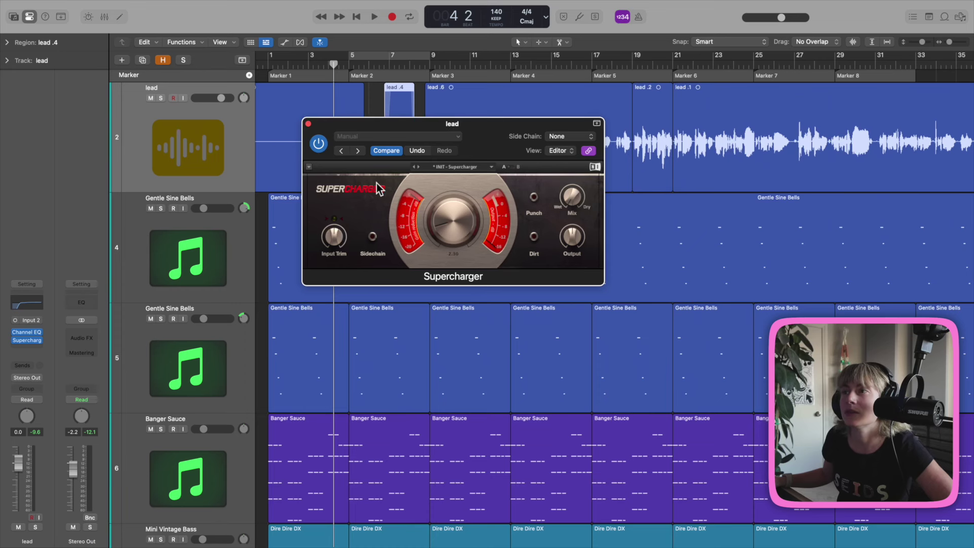
Close the Supercharger editor window
{"action": "left_click", "coordinate": [307, 123]}
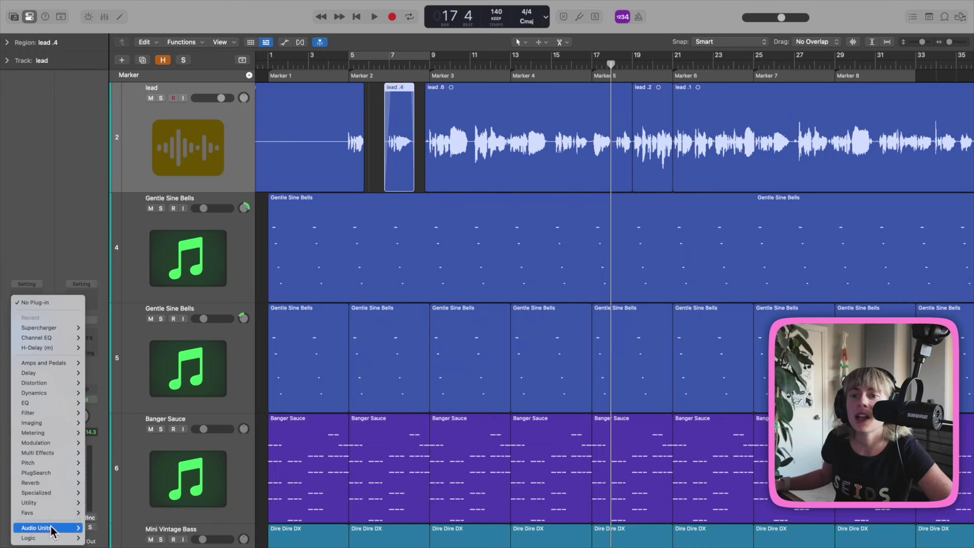
Insert Plugin Alliance Maag EQ4 (Mono) after Supercharger and close its editor
{"action": "mouse_move", "coordinate": [51, 529]}
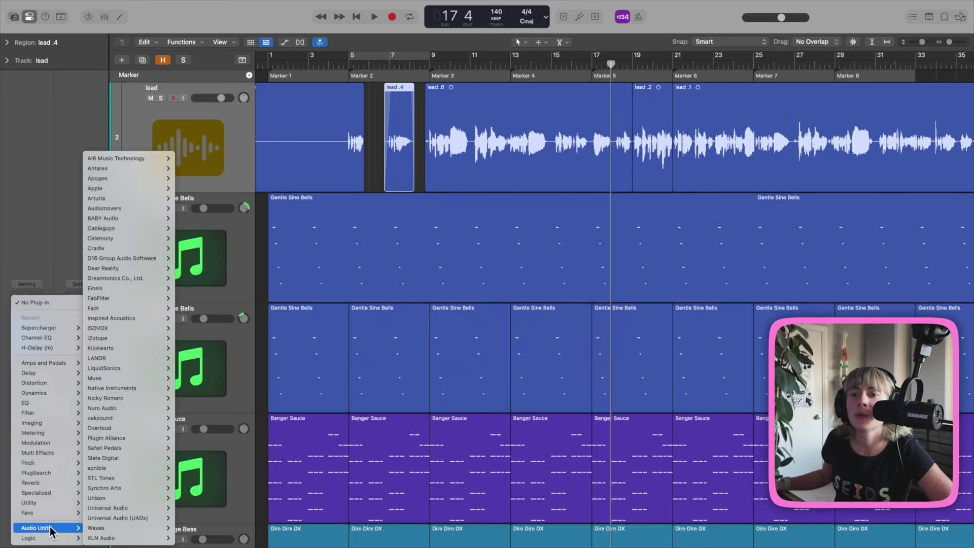
{"action": "mouse_move", "coordinate": [123, 437]}
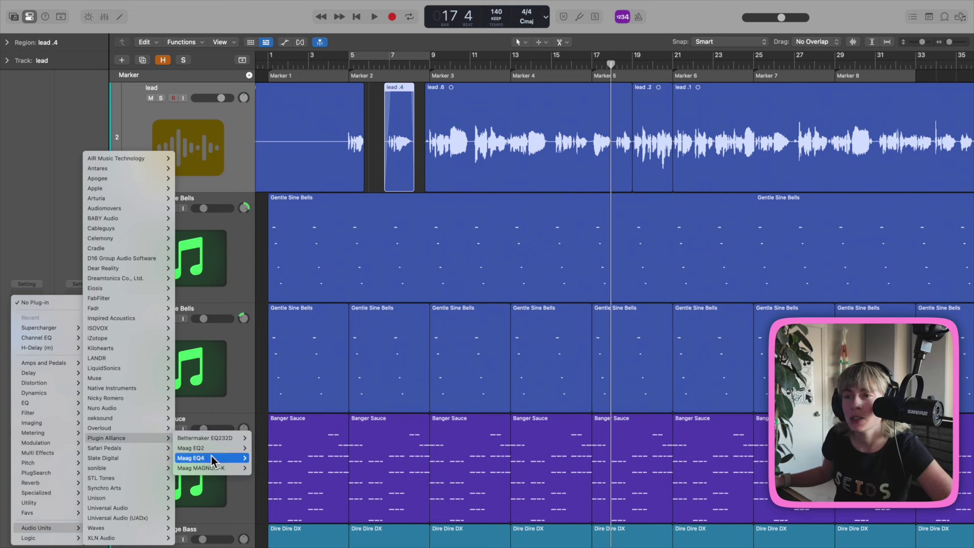
{"action": "mouse_move", "coordinate": [211, 456]}
{"action": "left_click", "coordinate": [205, 459]}
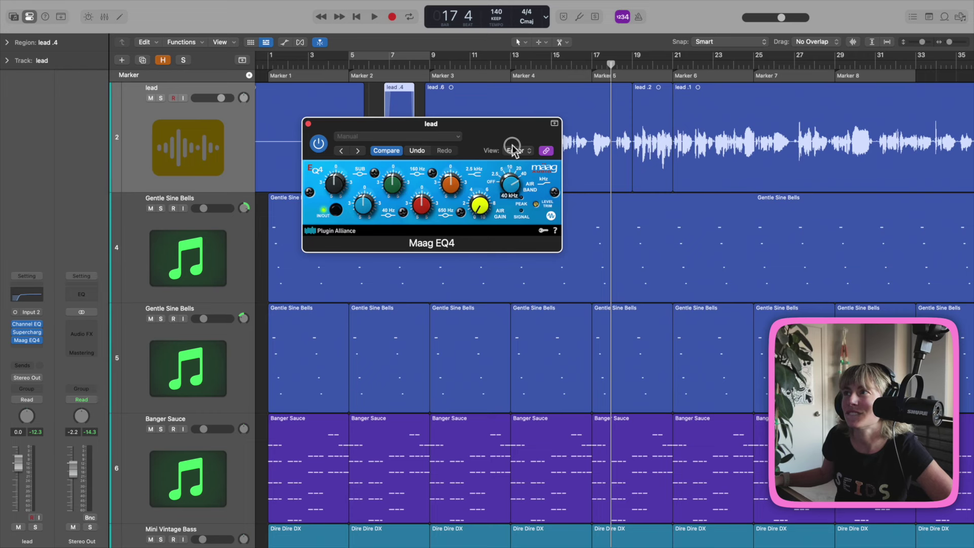
{"action": "left_click", "coordinate": [309, 124]}
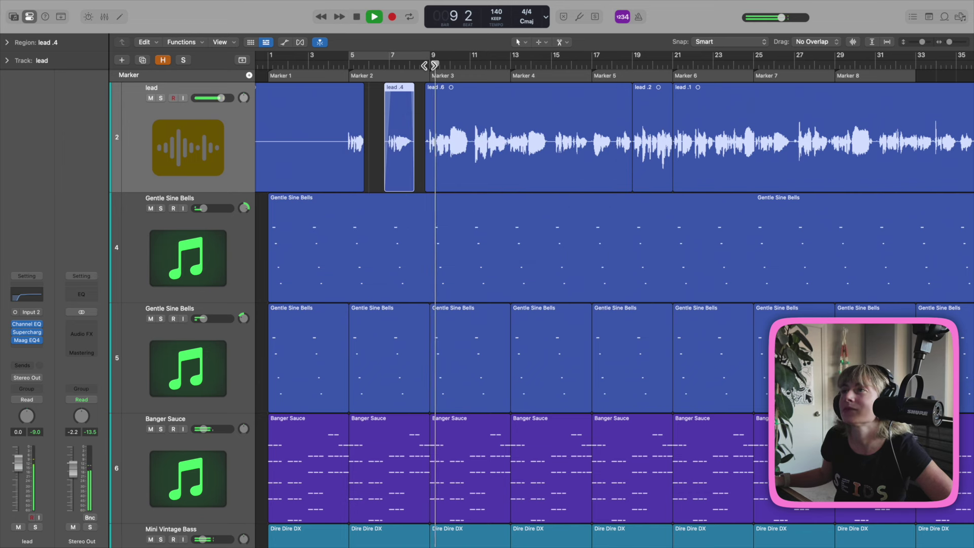